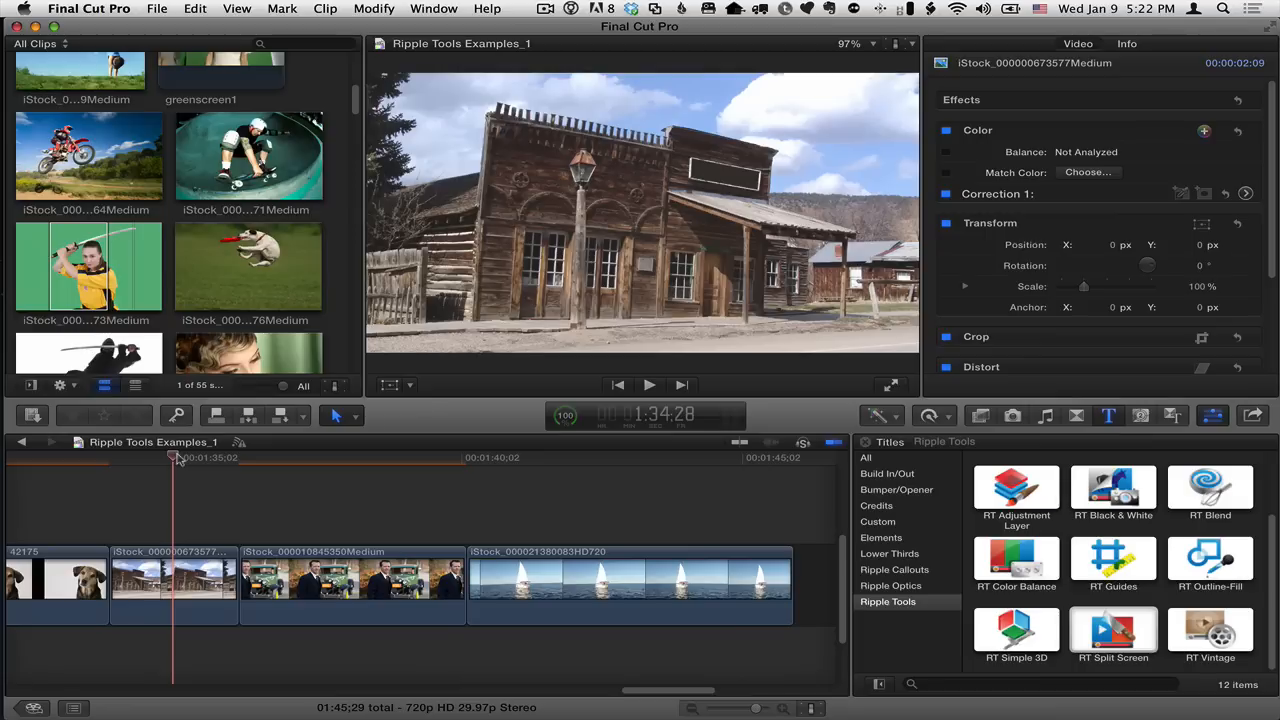
Add the RT Vintage title above the old wooden building clip, matching the clip's length, and open its parameters.
key("c")
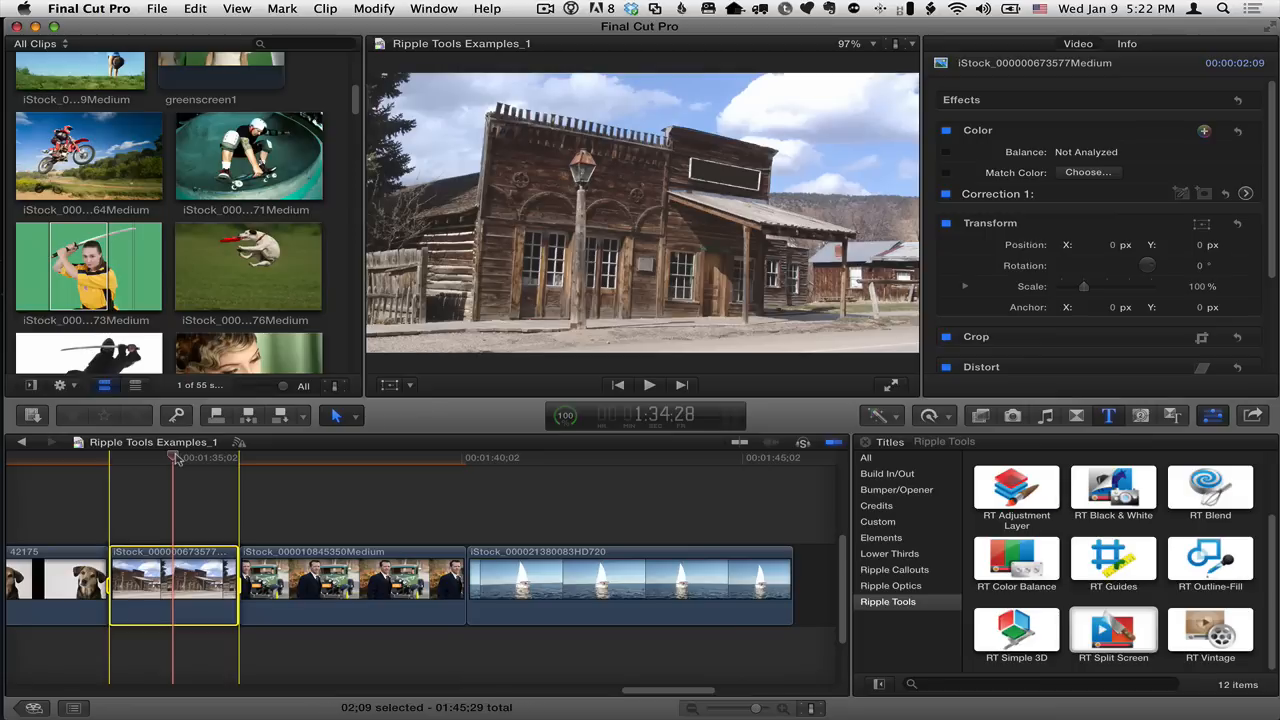
left_click(1222, 636)
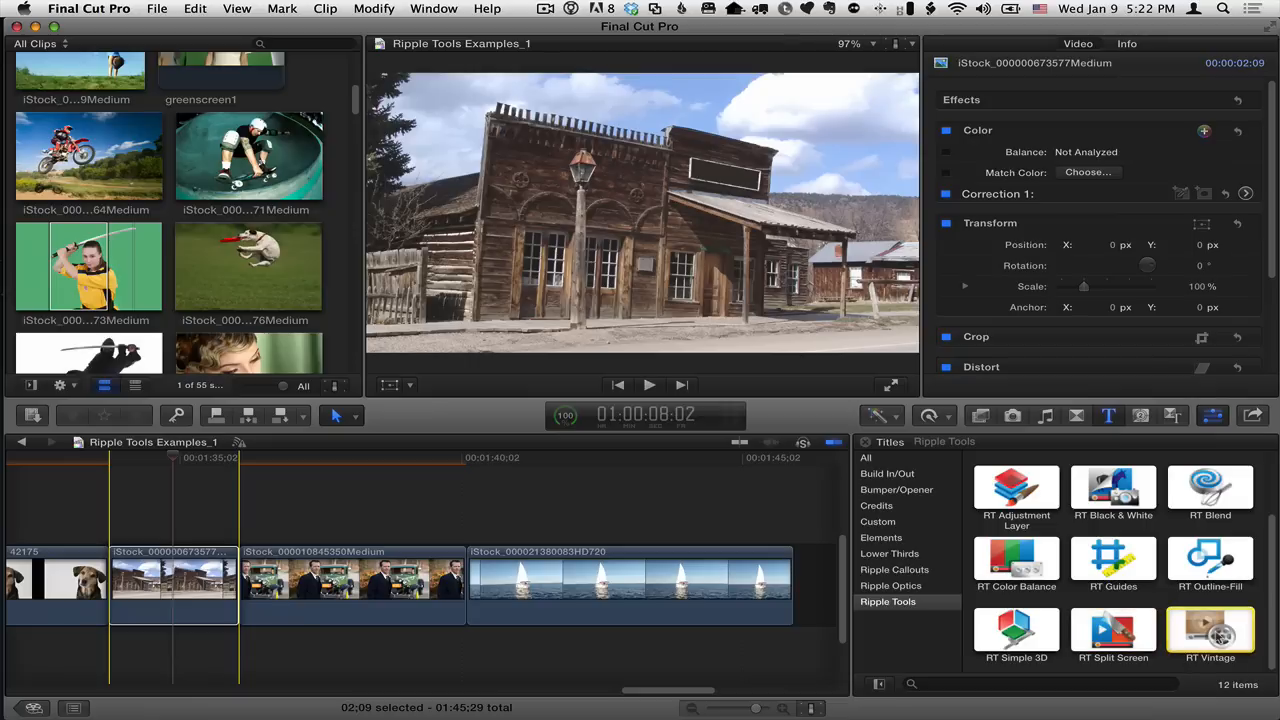
key("q")
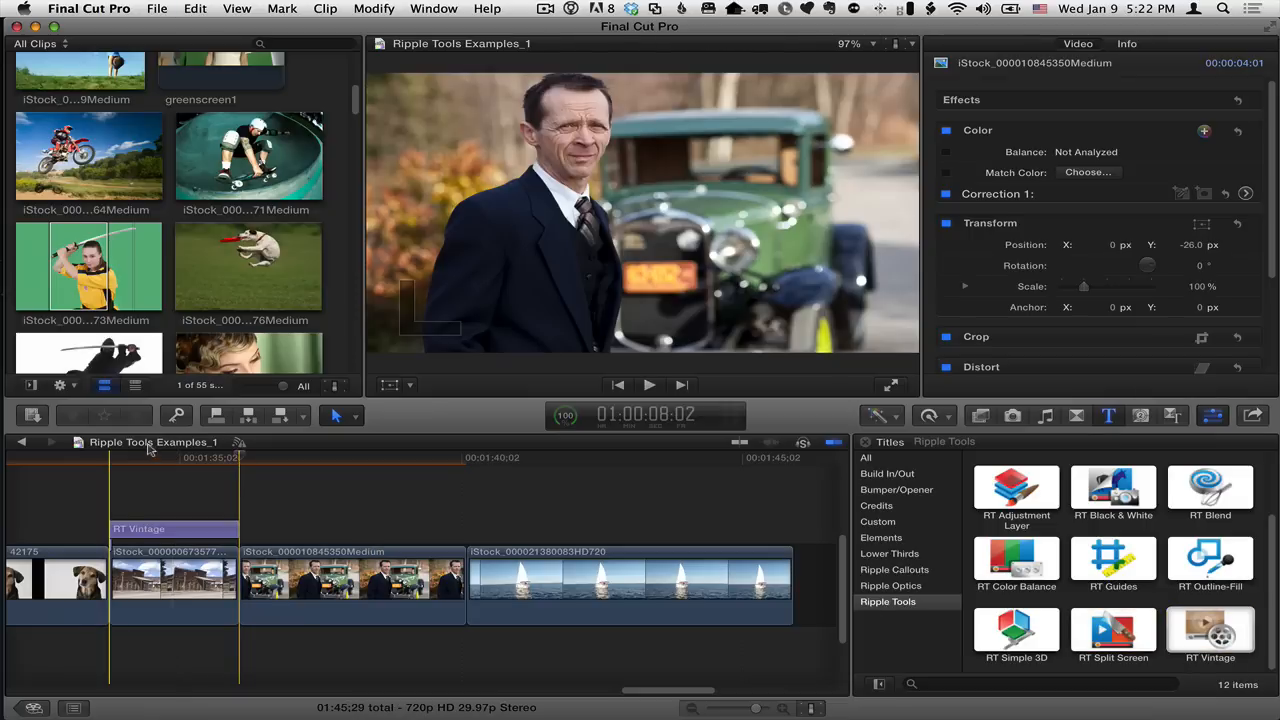
left_click(168, 459)
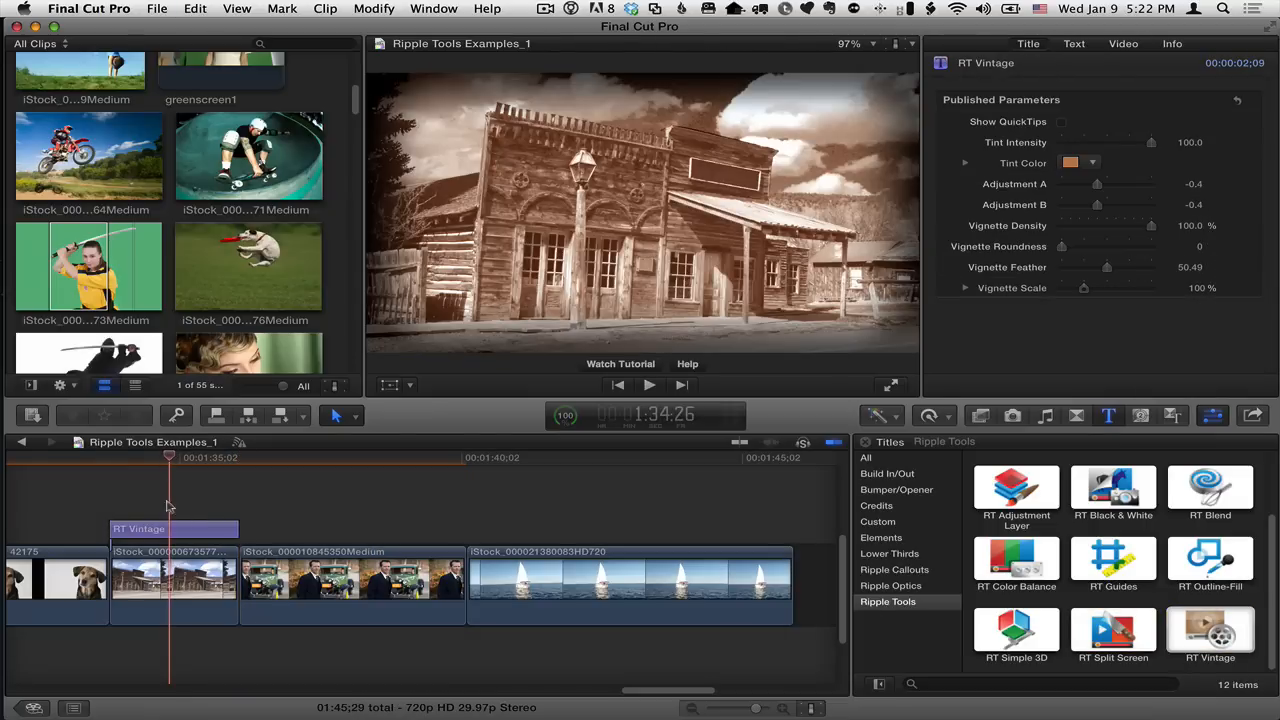
left_click(170, 531)
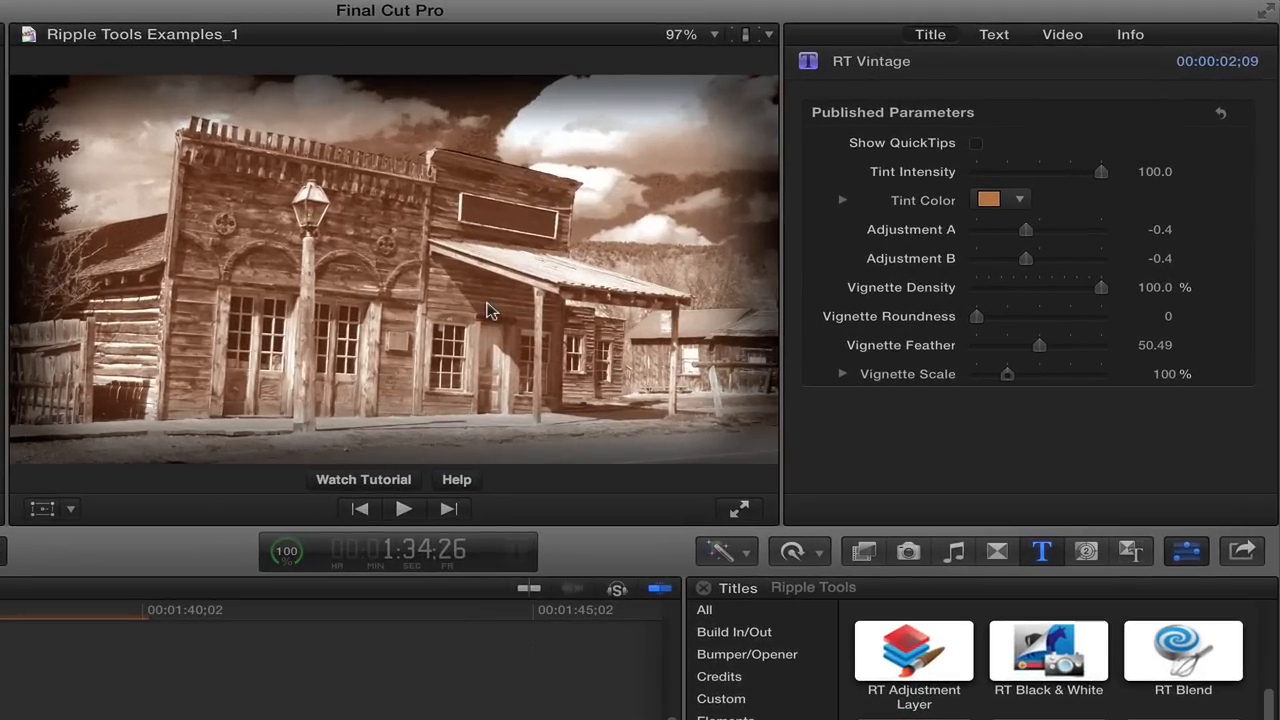
Display the RT Vintage QuickTips in the viewer to read them, and hide them again.
left_click(976, 144)
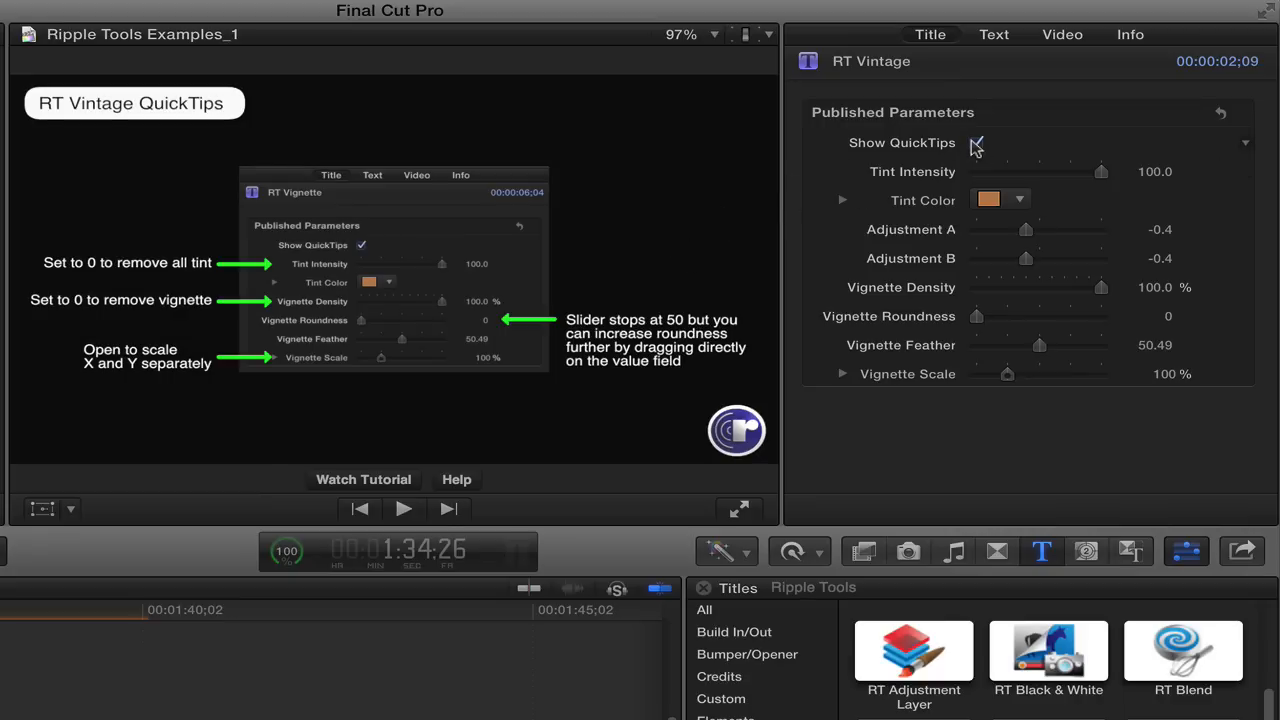
left_click(976, 144)
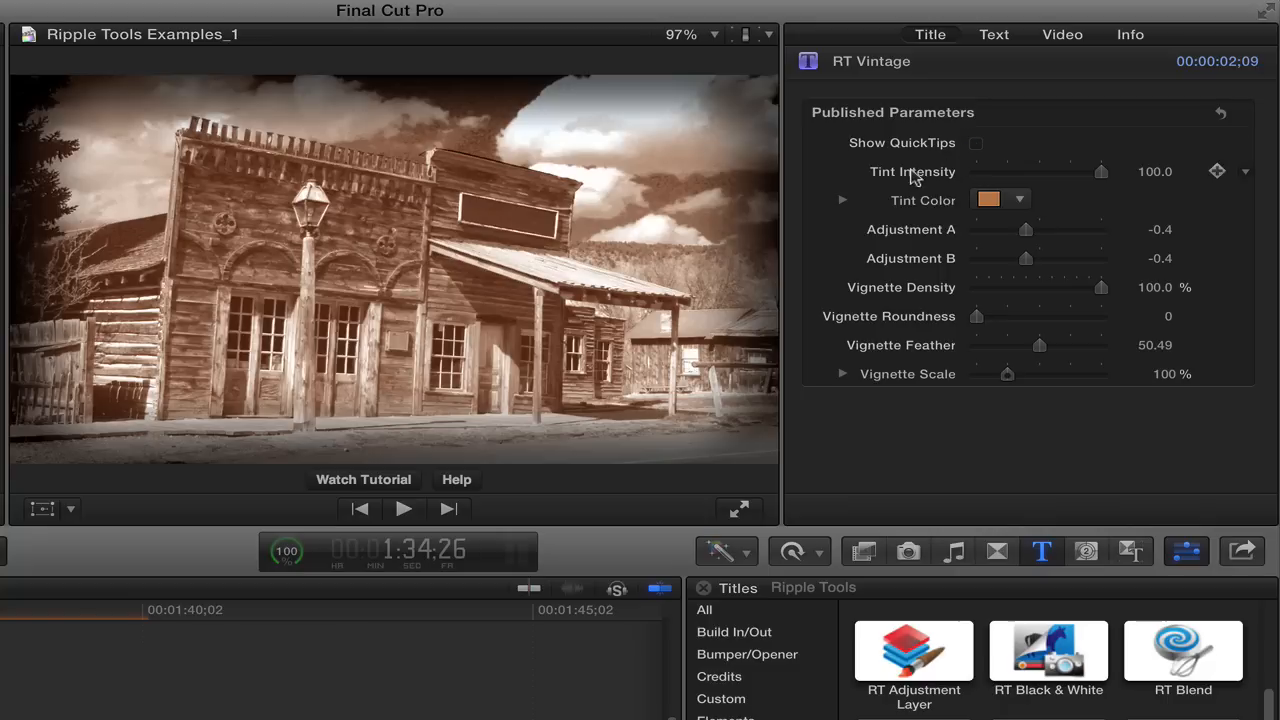
Try Tint Intensity and Vignette Density at 0 to remove the tint and vignette, and restore both to 100.
left_click_drag(1100, 172, 928, 169)
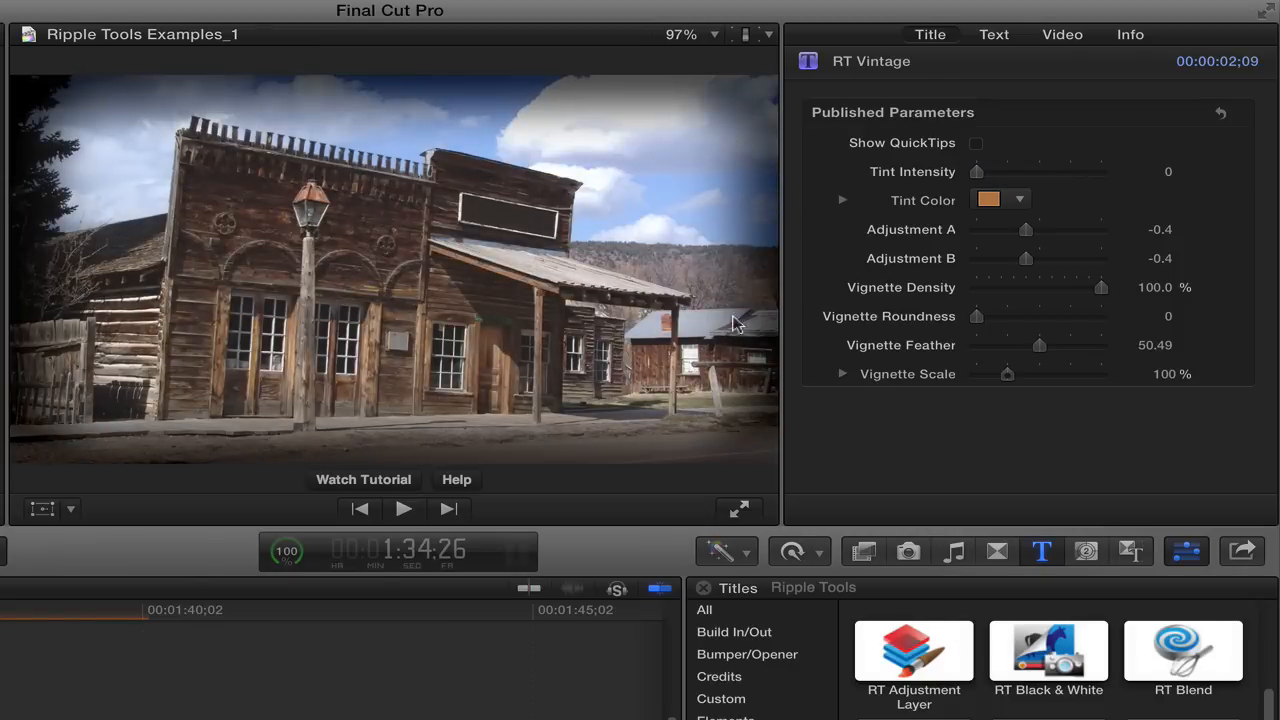
left_click_drag(1100, 287, 945, 289)
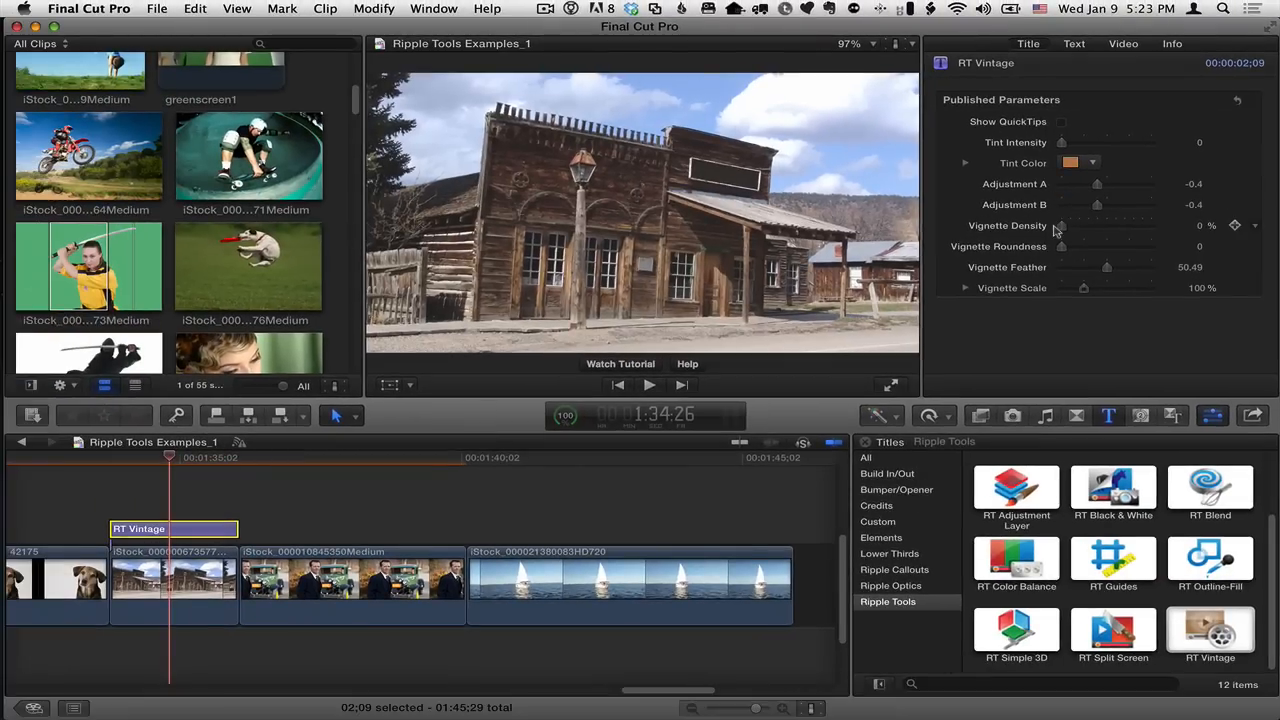
left_click_drag(1060, 228, 1206, 219)
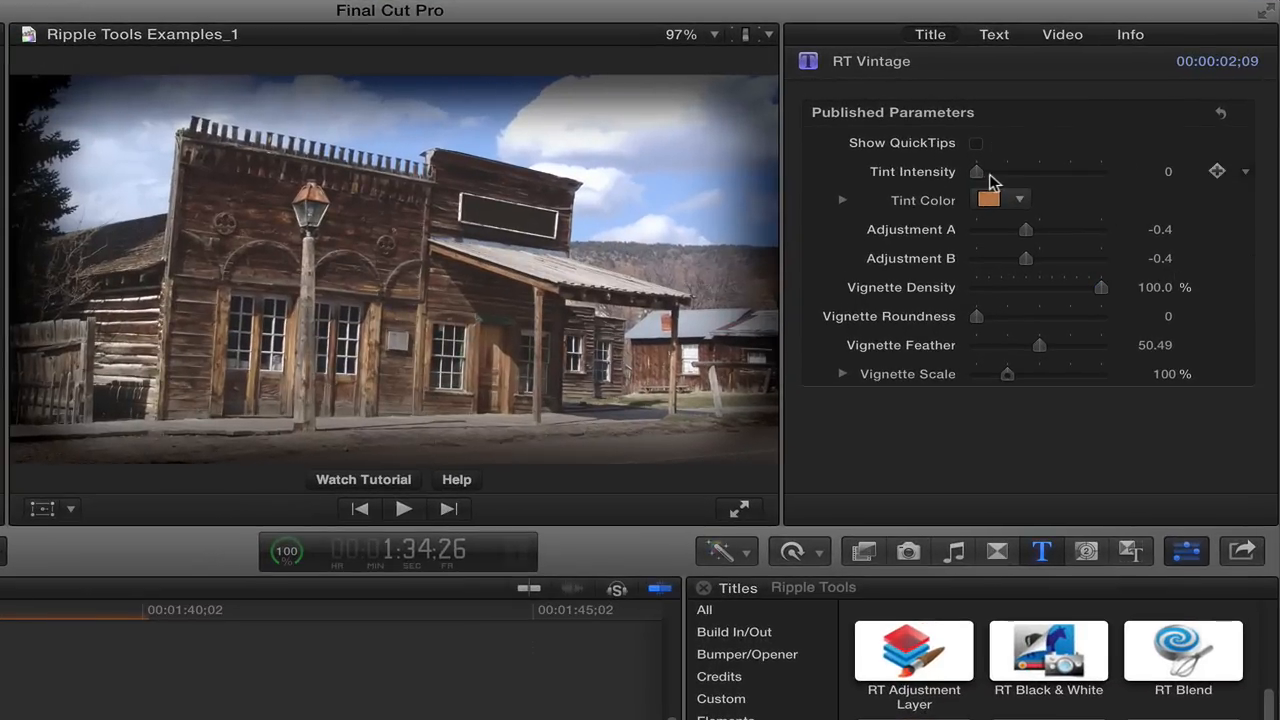
left_click_drag(989, 175, 1120, 175)
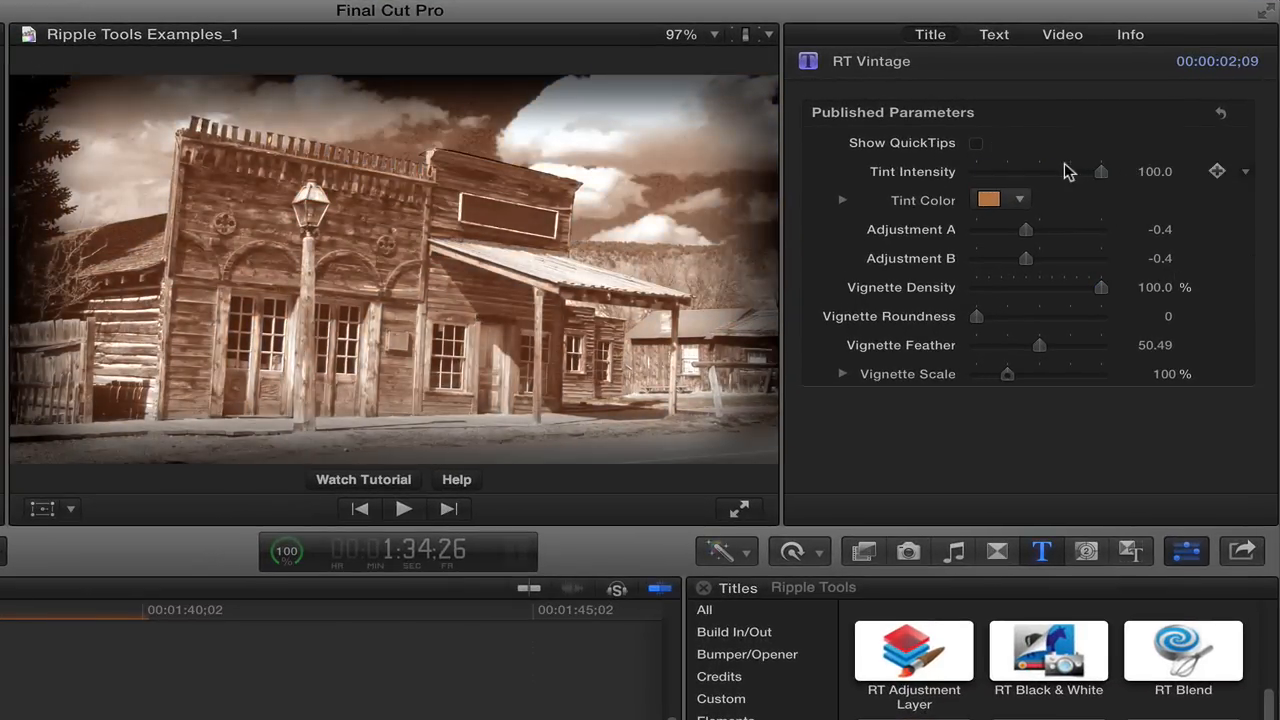
Change the RT Vintage tint color to a dark blue.
left_click(1019, 200)
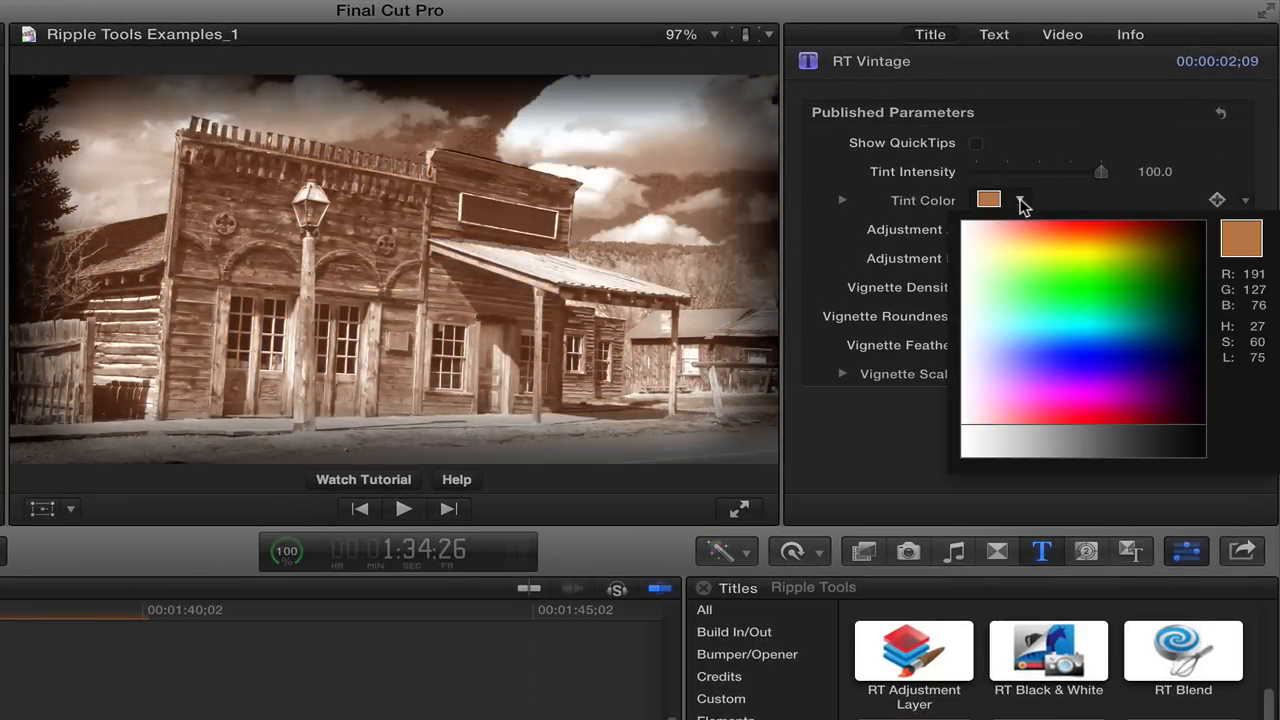
left_click_drag(1095, 288, 1178, 338)
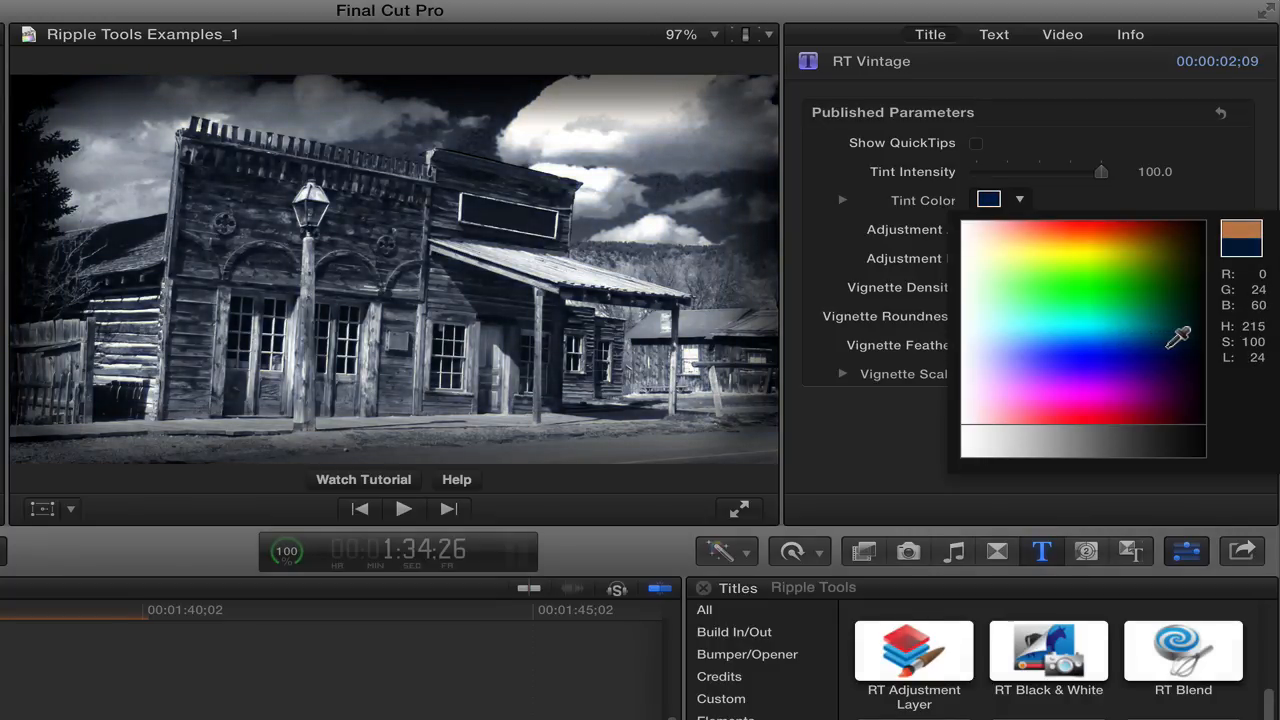
left_click_drag(1166, 430, 1180, 344)
left_click(1062, 208)
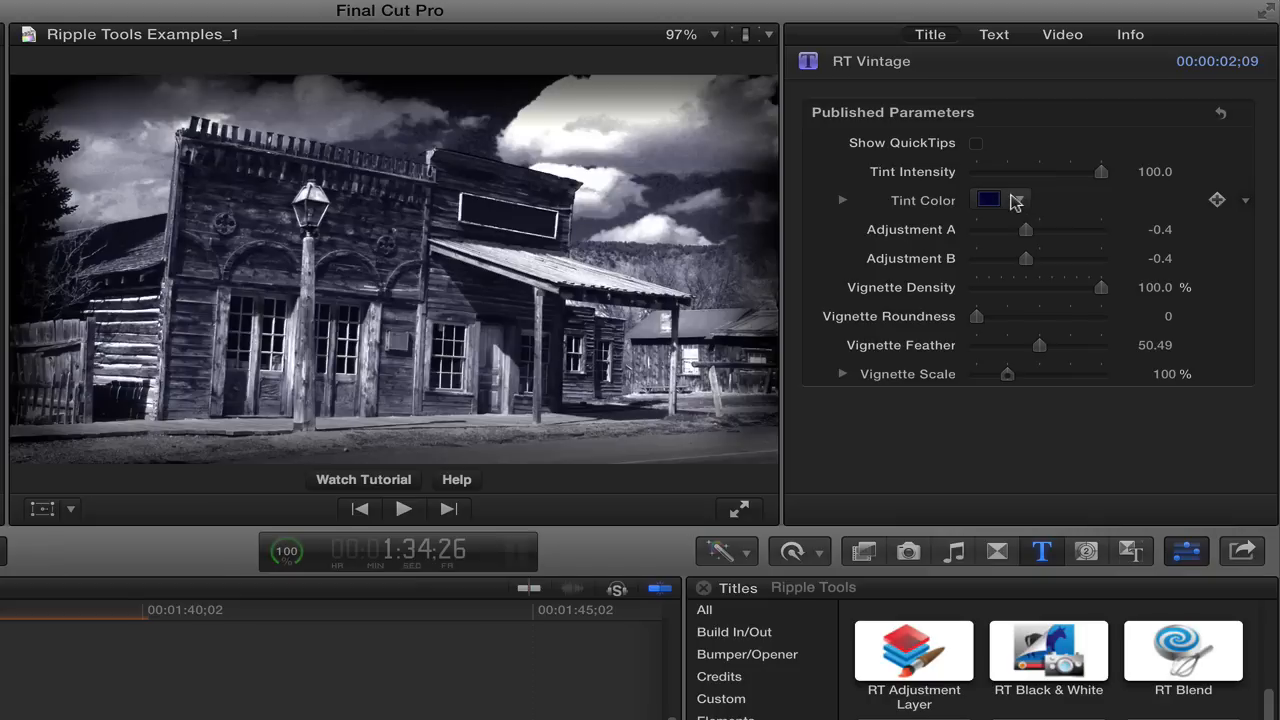
Change the tint color to a dark orange-brown and set Adjustment A to -0.63 and Adjustment B to -0.38.
left_click(1016, 201)
left_click(1124, 240)
left_click_drag(1124, 240, 1142, 237)
left_click(1139, 237)
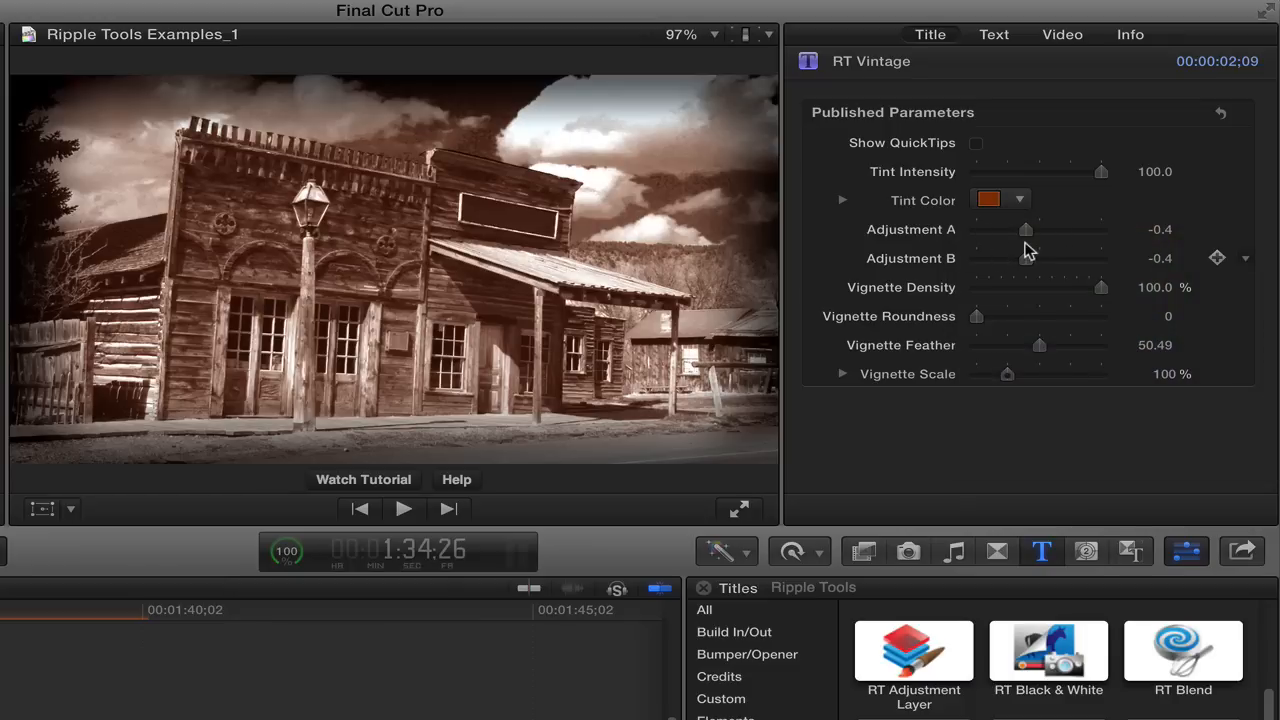
mouse_move(1028, 238)
left_mouse_down()
mouse_move(1034, 258)
mouse_move(1013, 260)
mouse_move(1027, 258)
left_mouse_up()
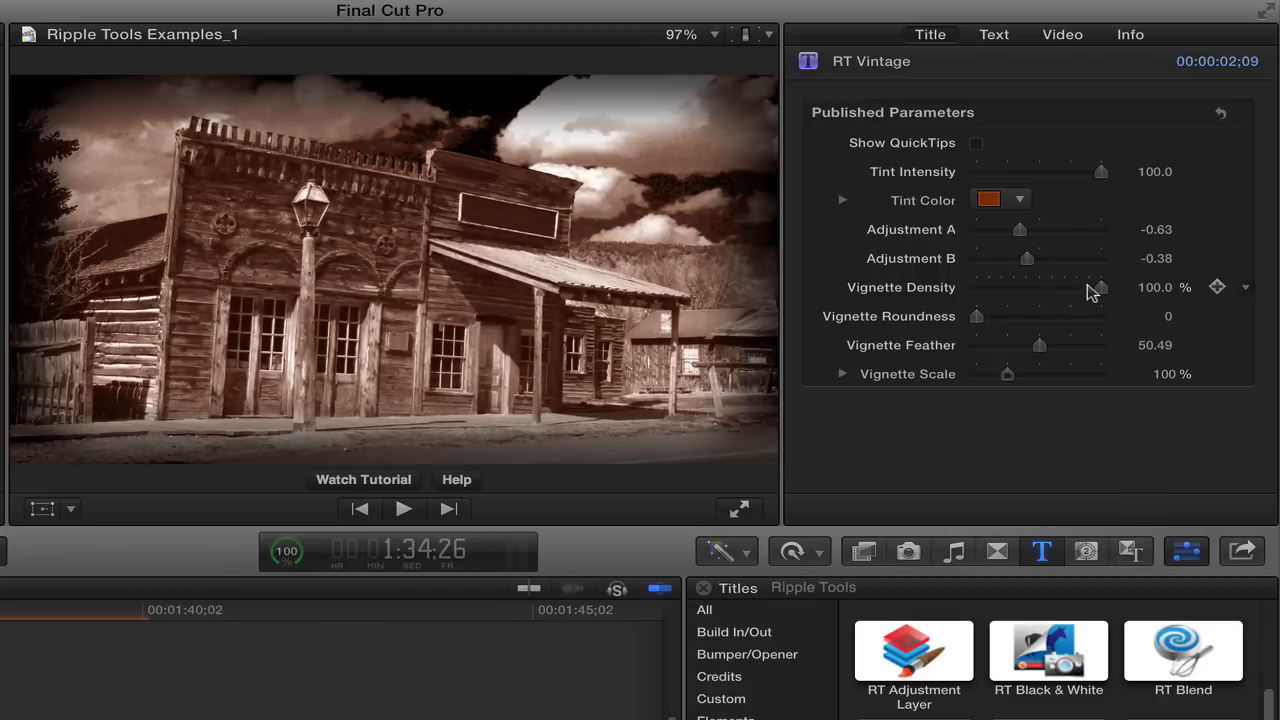
Shape the vignette with Density 100%, Roundness 50, Feather 48.09 and Scale 104%.
mouse_move(1101, 287)
left_mouse_down()
mouse_move(965, 295)
mouse_move(1099, 301)
left_mouse_up()
left_click_drag(977, 318, 1165, 337)
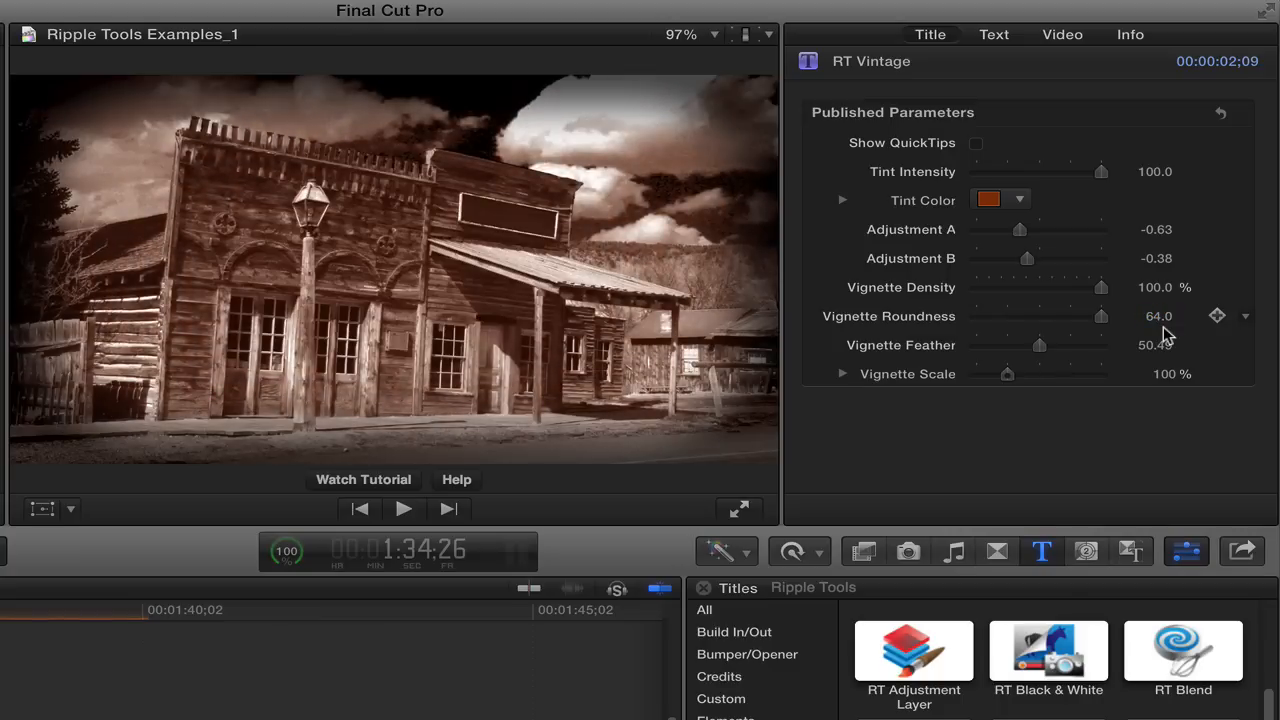
left_click(1100, 316)
left_click_drag(1039, 346, 963, 352)
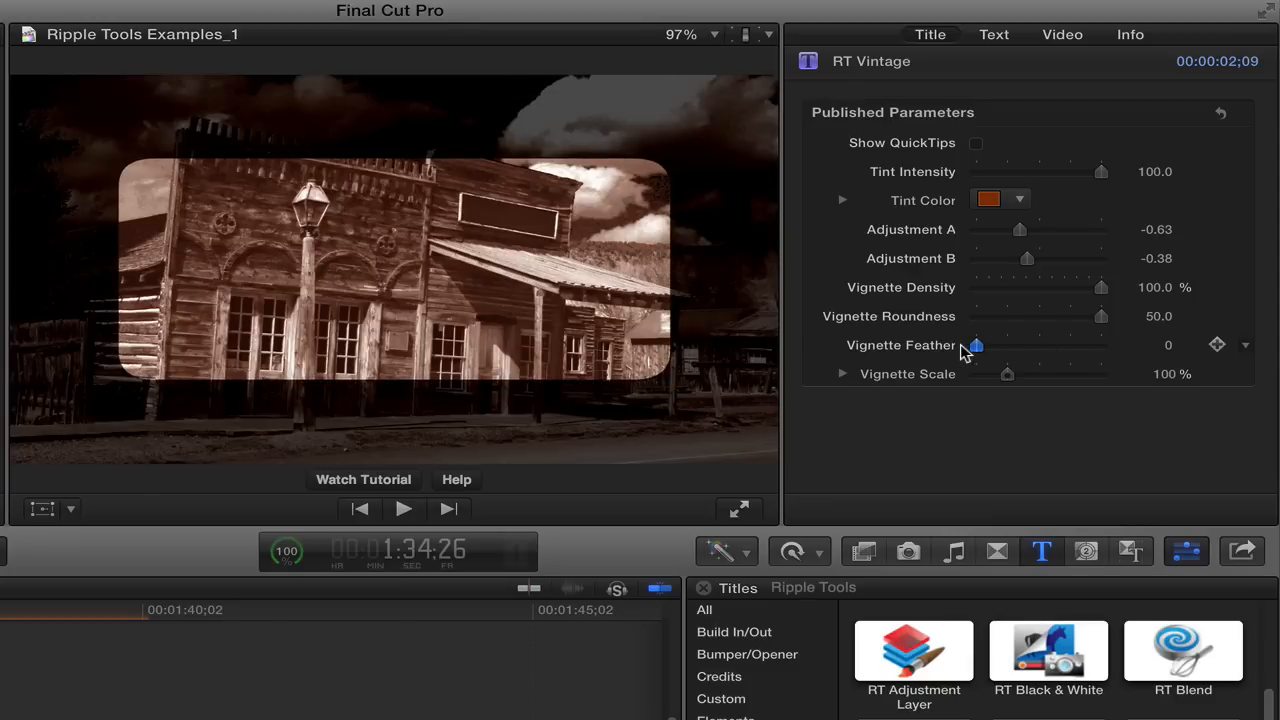
left_click_drag(977, 346, 1008, 375)
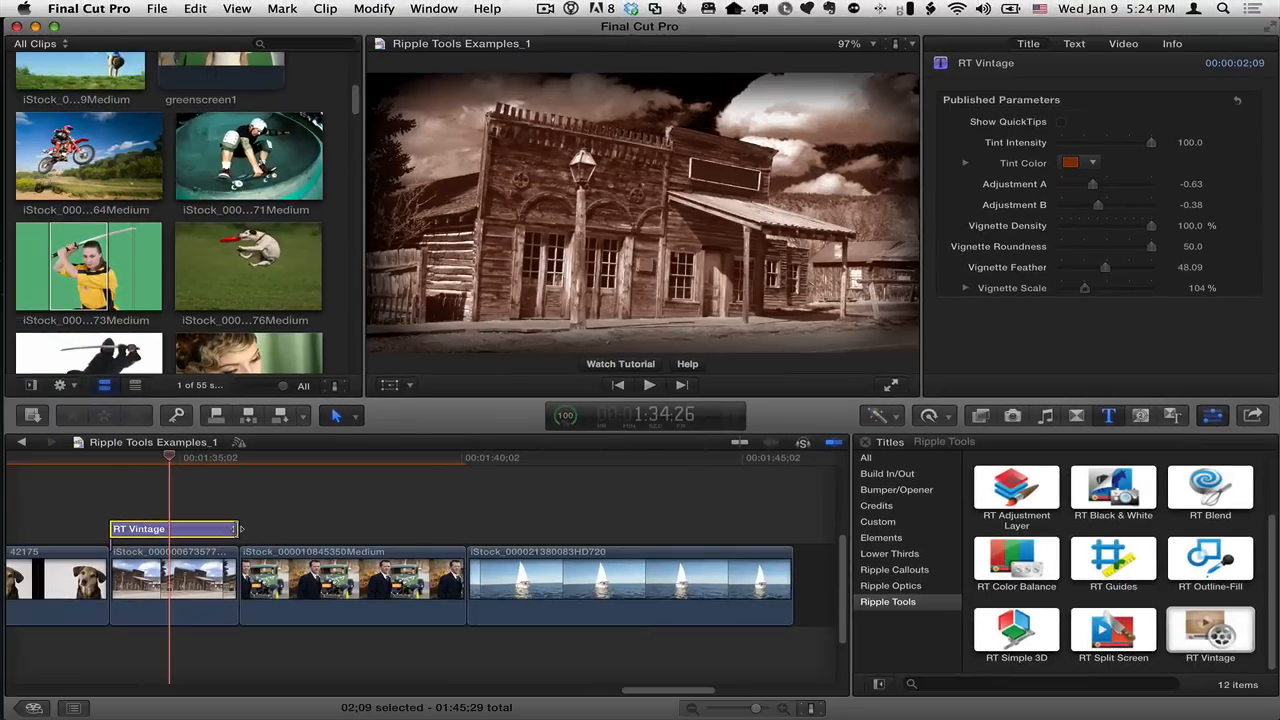
Extend the RT Vintage title to the end of the sailboat clip and preview it over the clip of the man with the car.
left_click_drag(237, 529, 790, 522)
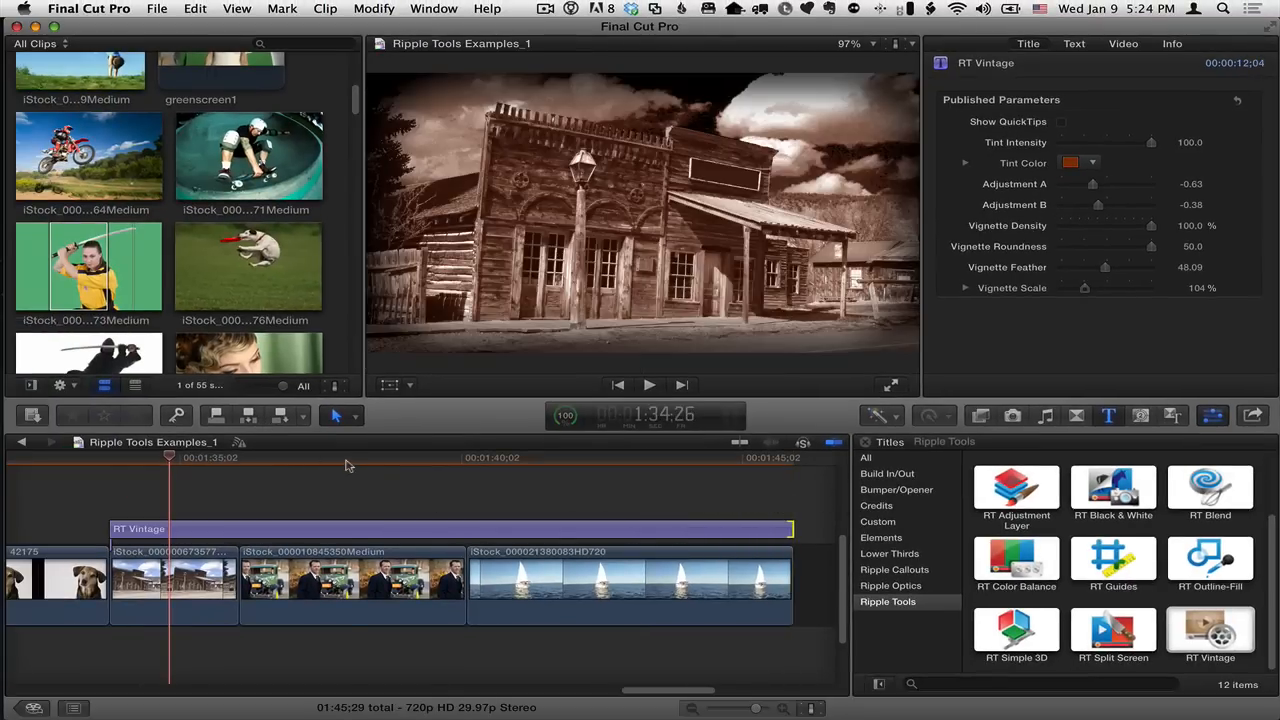
left_click(349, 459)
left_click(351, 529)
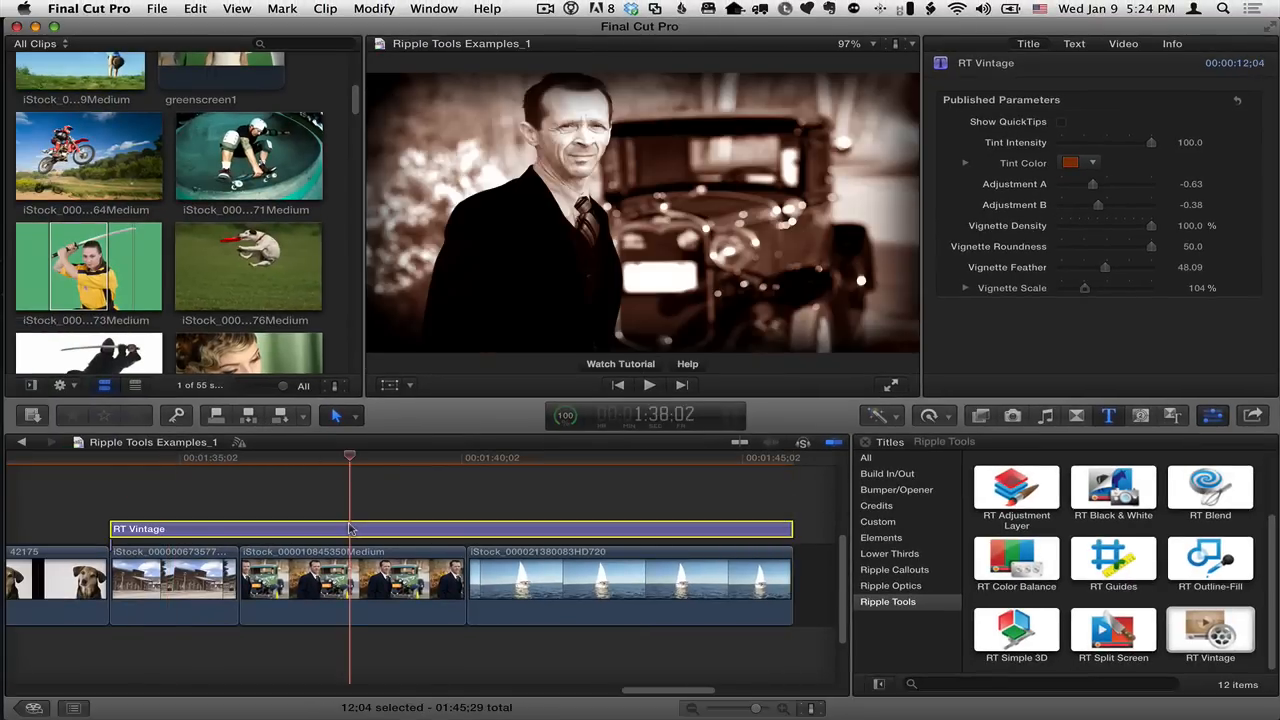
Compare the car and sailboat clips with and without the vintage look by disabling and re-enabling the RT Vintage title.
key("v")
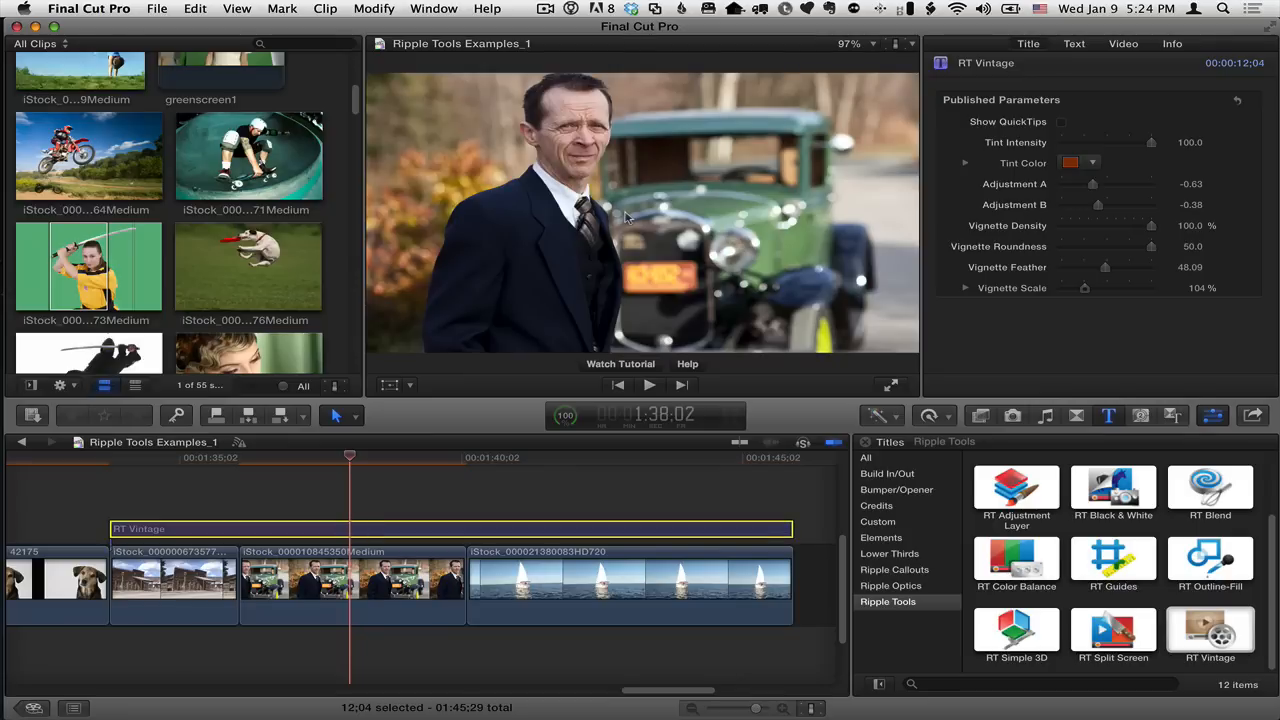
key("v")
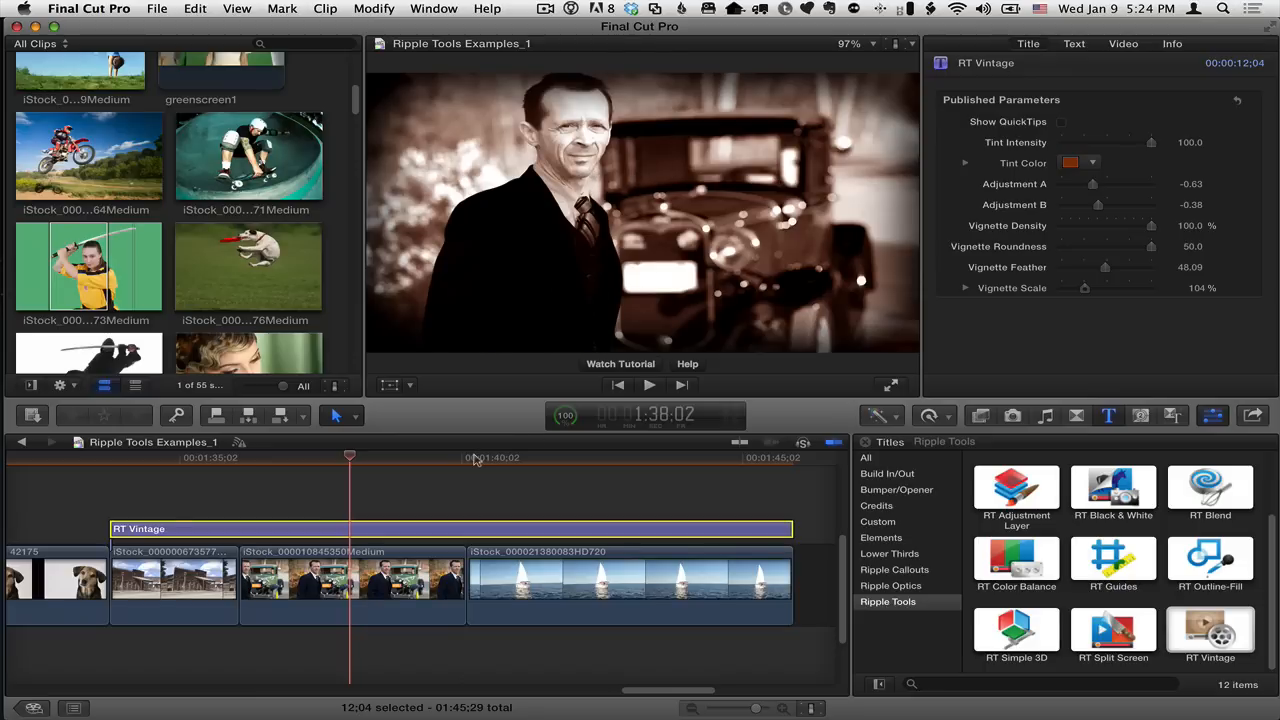
key("v")
left_click_drag(448, 458, 606, 458)
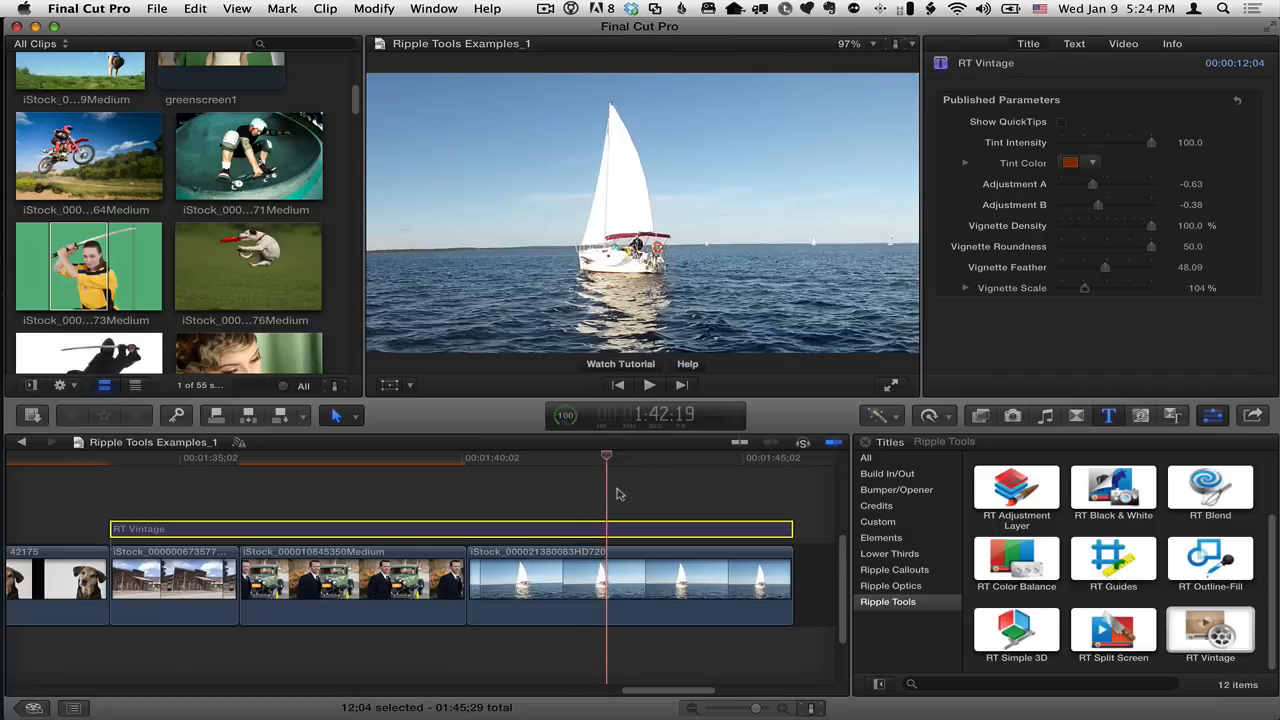
key("v")
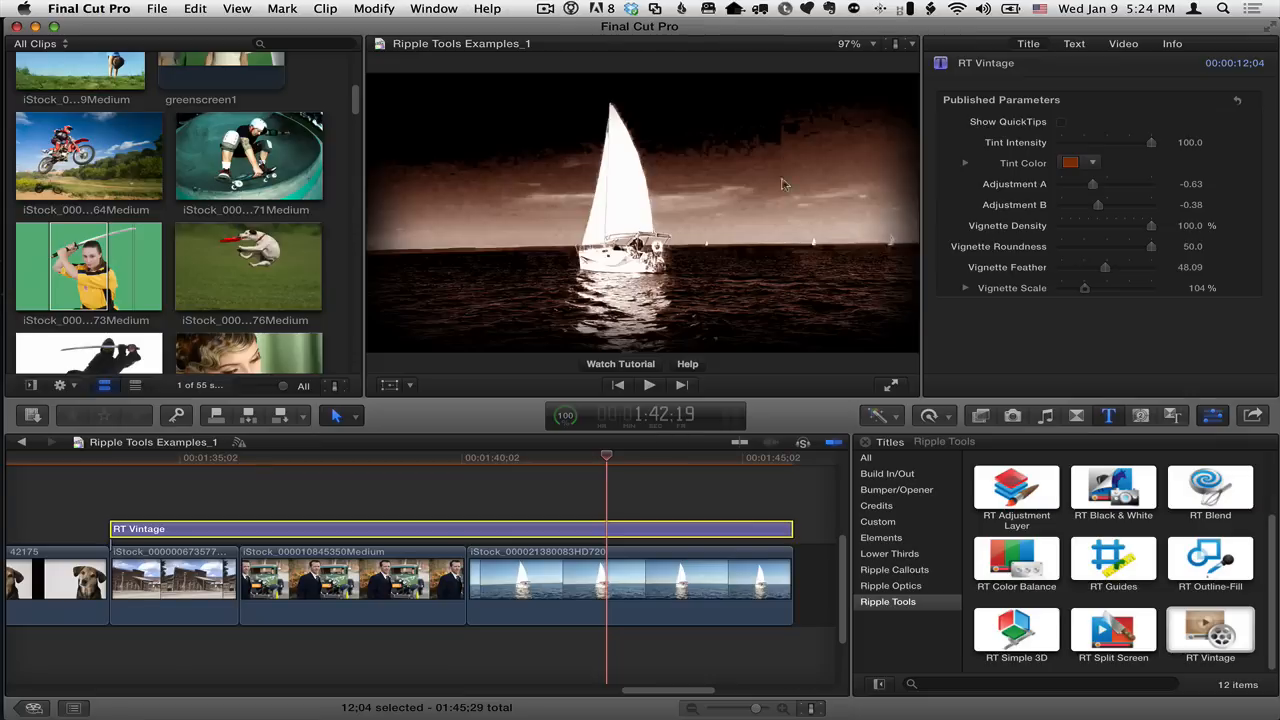
key("v")
key("v")
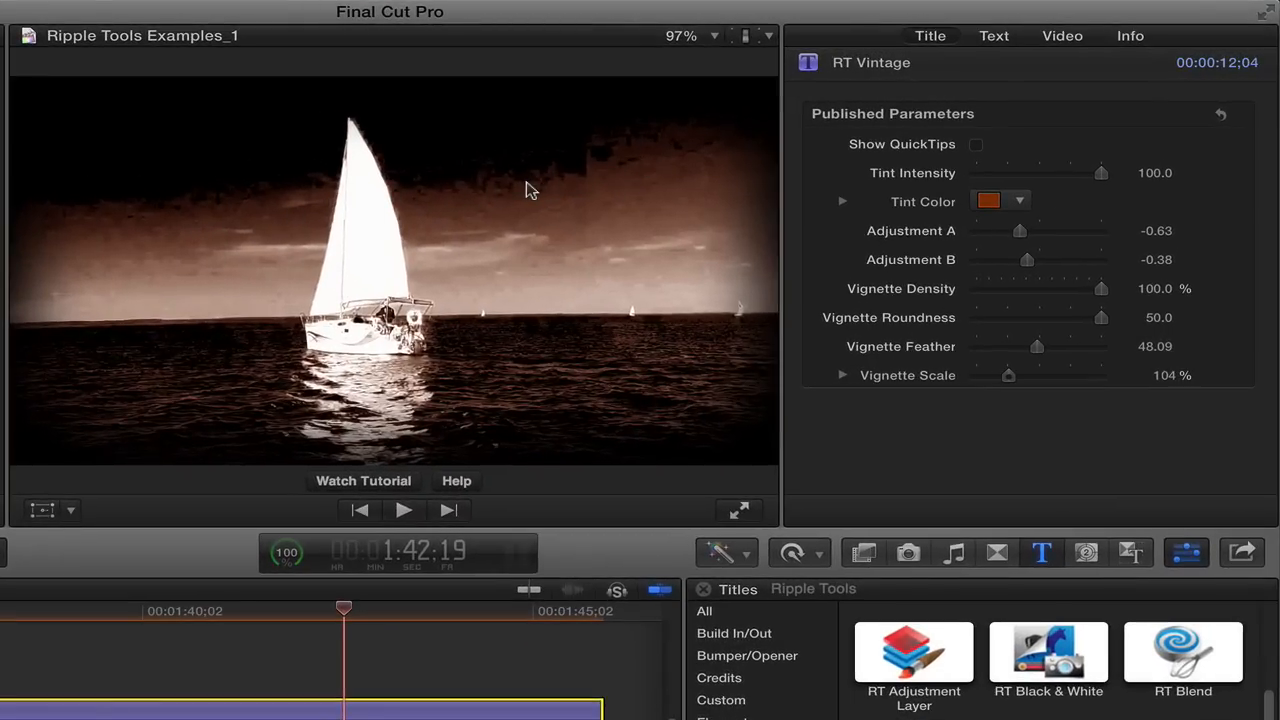
Lighten the vintage look on the sailboat shot by setting Adjustment A to 0.14 and Adjustment B to -0.45.
left_click_drag(335, 612, 368, 608)
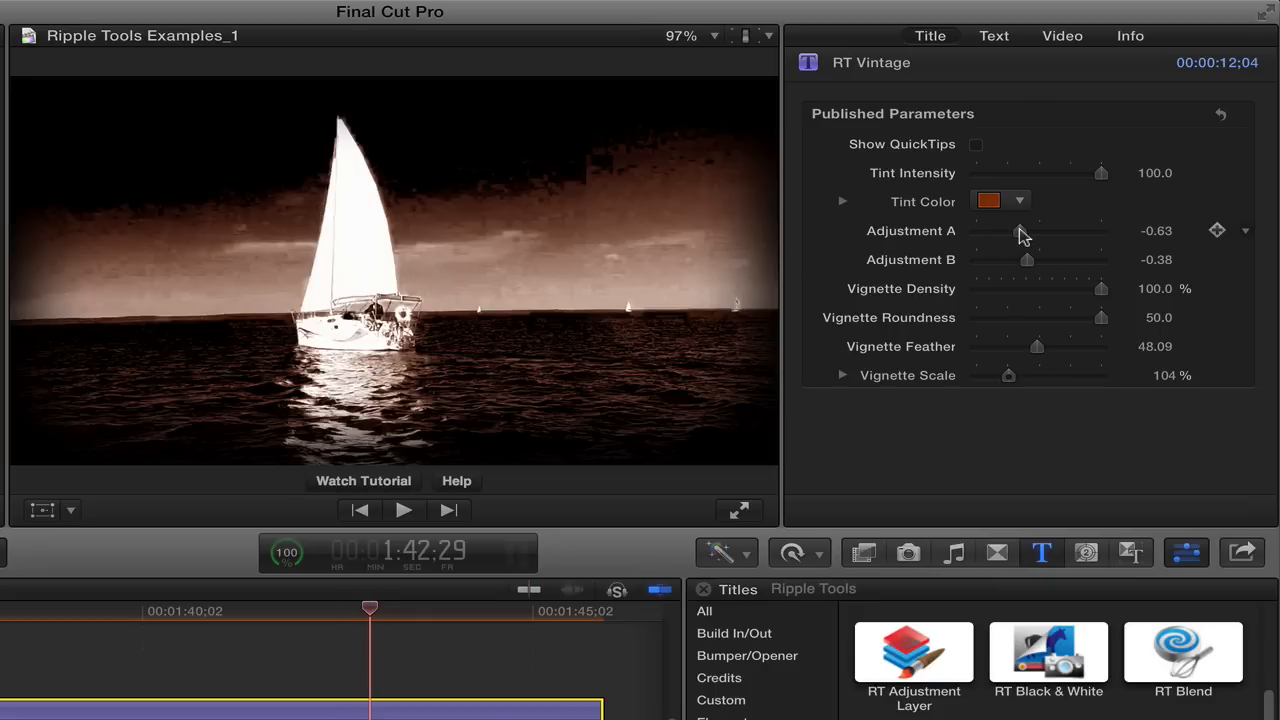
mouse_move(1020, 232)
left_mouse_down()
mouse_move(1043, 229)
mouse_move(1040, 260)
mouse_move(1023, 257)
mouse_move(1043, 231)
left_mouse_up()
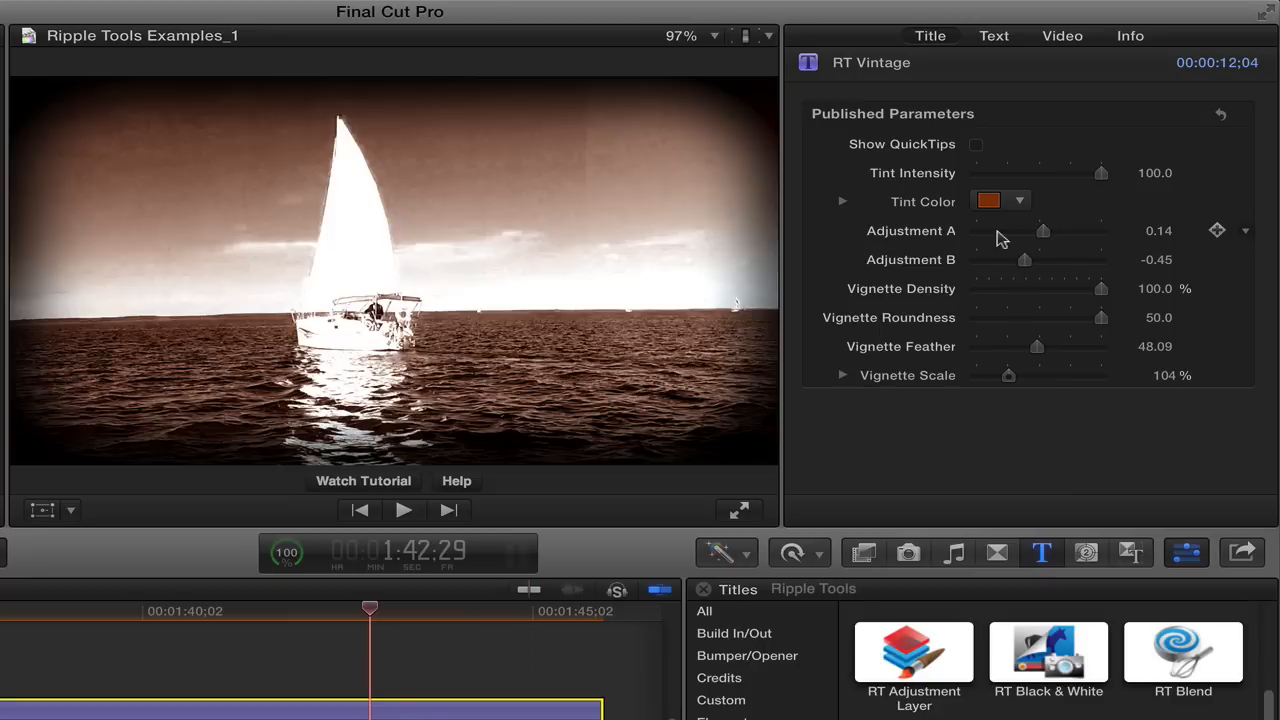
Reset all RT Vintage parameters to their defaults, set Adjustment A to -0.02, and preview the look back on the building clip.
left_click(1220, 114)
left_click_drag(1026, 232, 1040, 230)
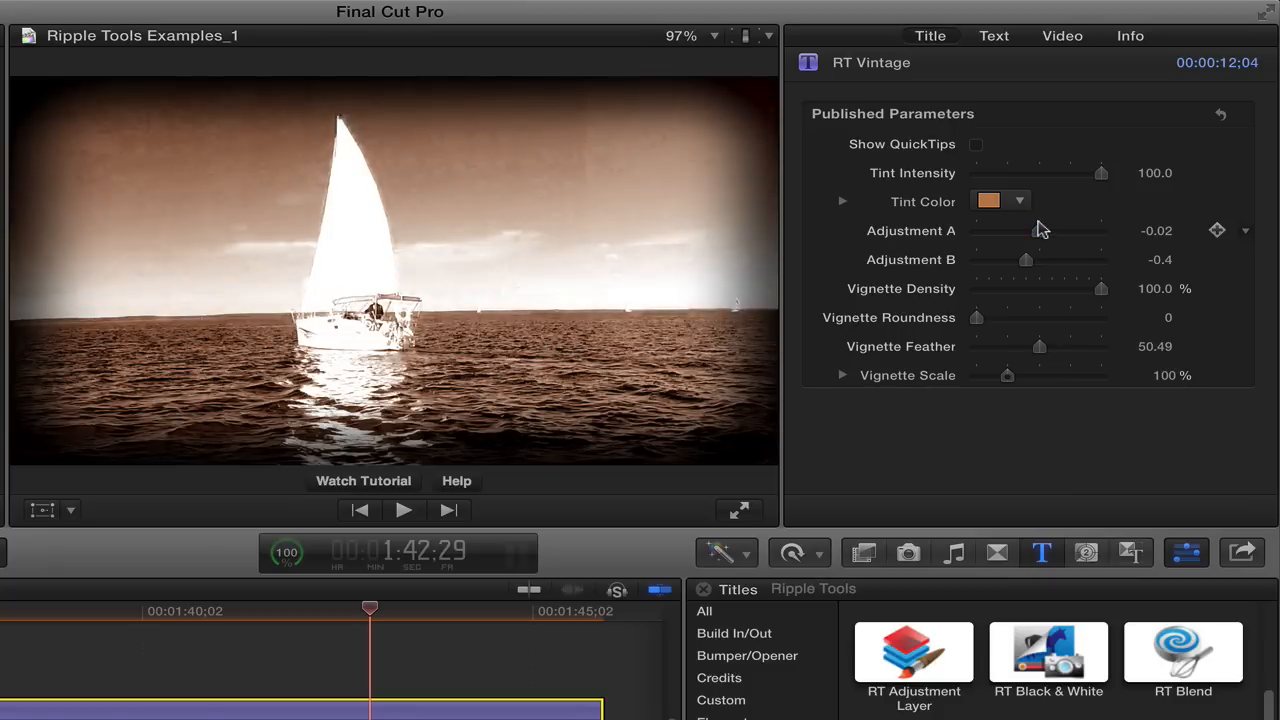
left_click_drag(251, 608, 0, 631)
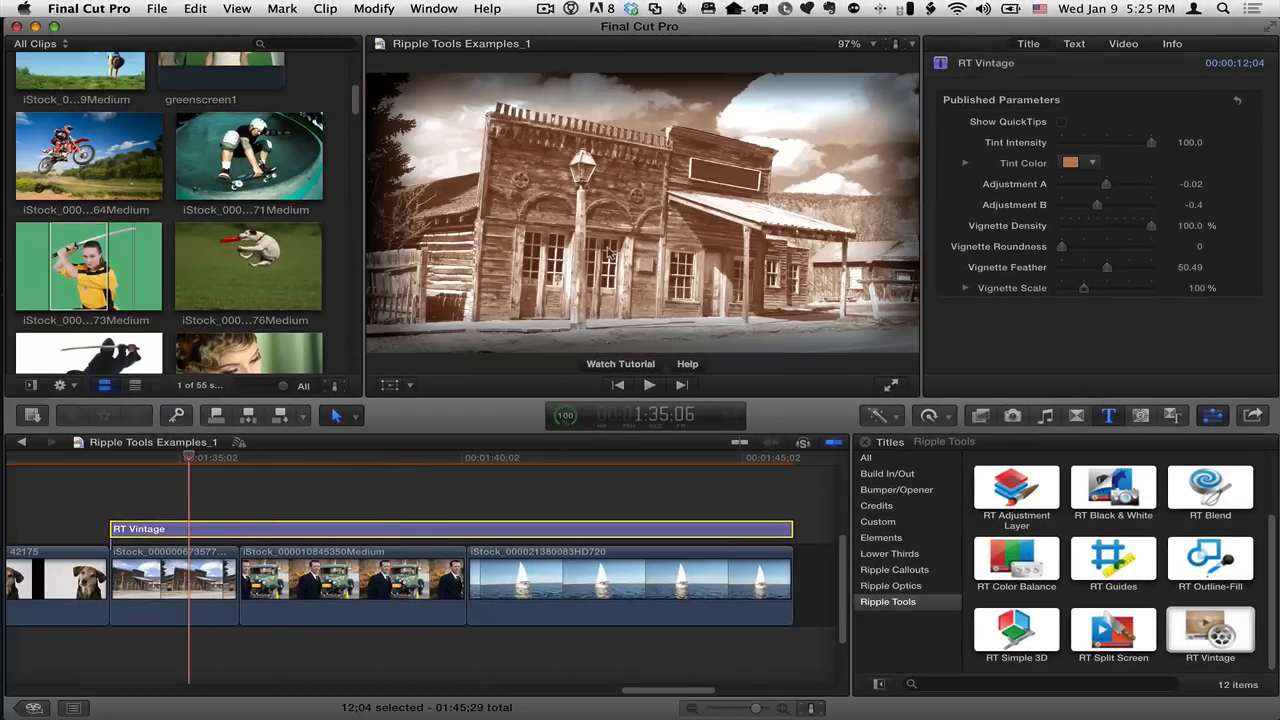